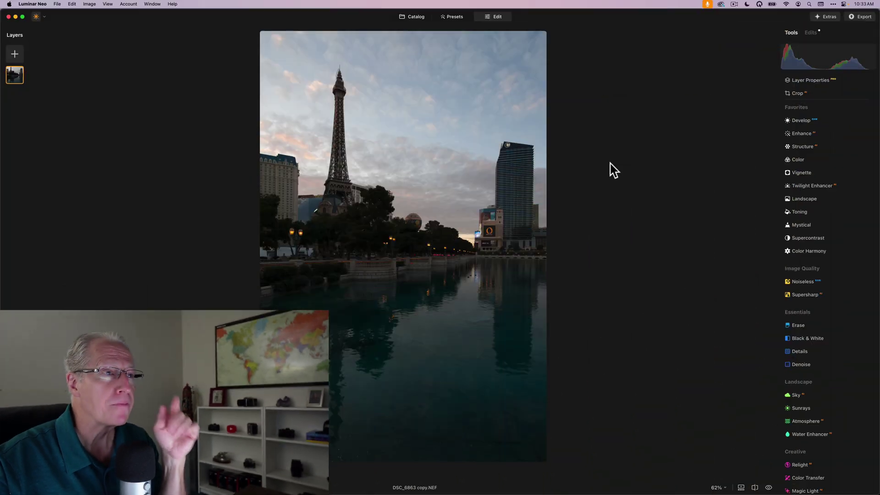
Step: Open Develop and raise Exposure to 0.24
click(640, 158)
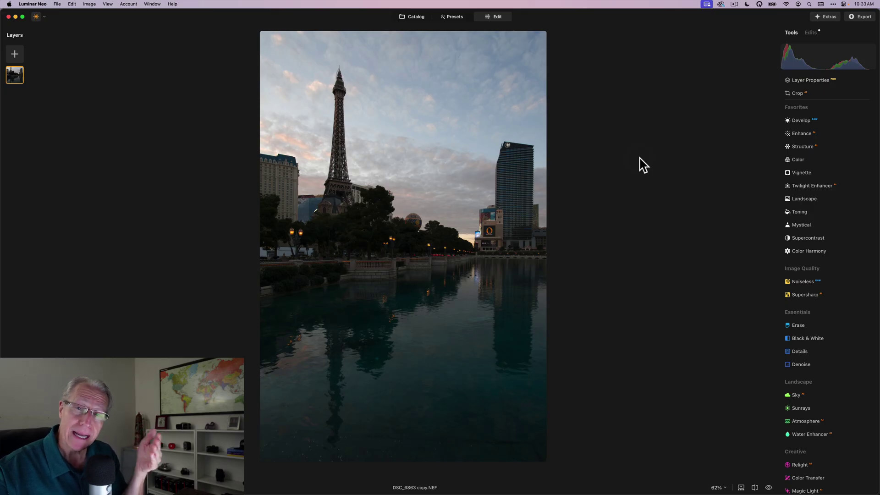
click(792, 147)
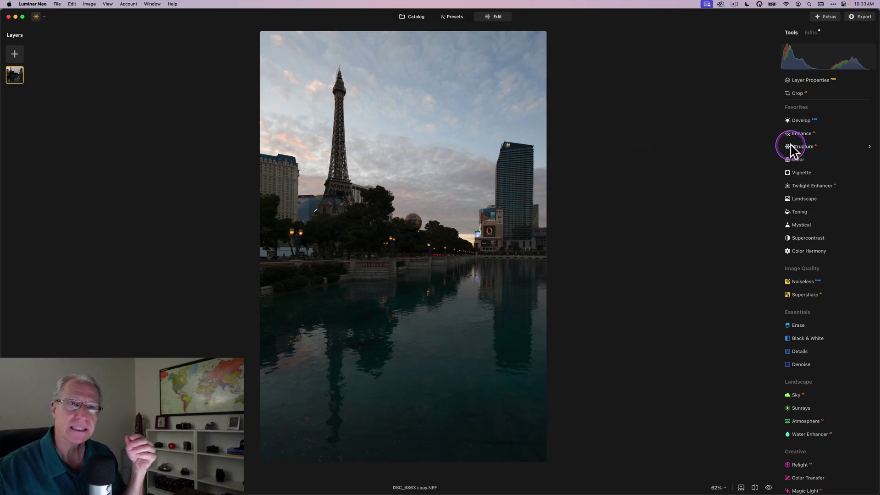
click(805, 122)
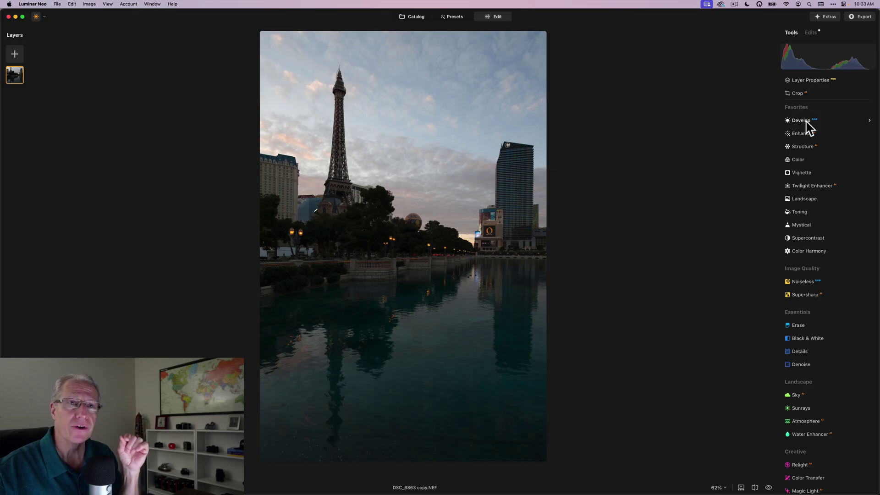
click(806, 122)
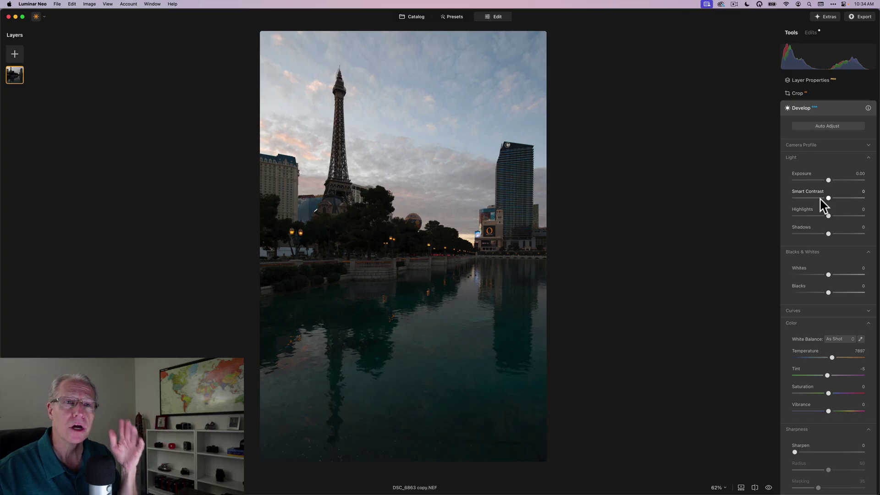
click(829, 180)
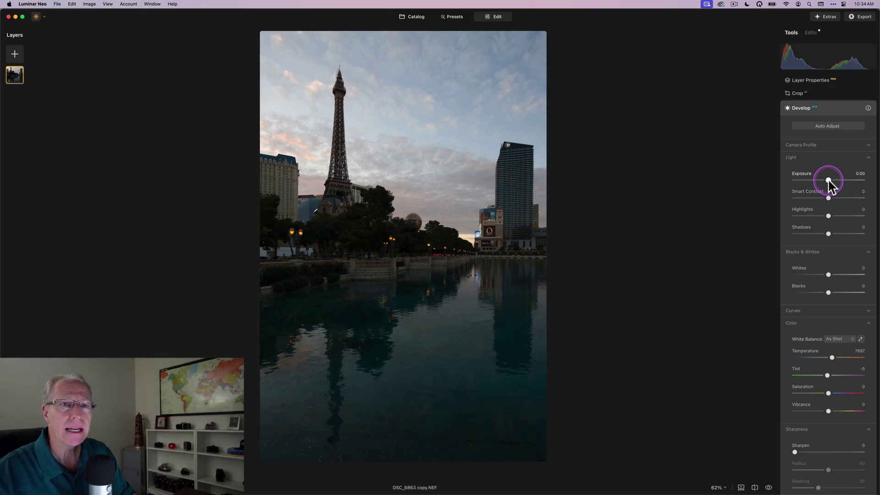
drag(829, 181, 829, 198)
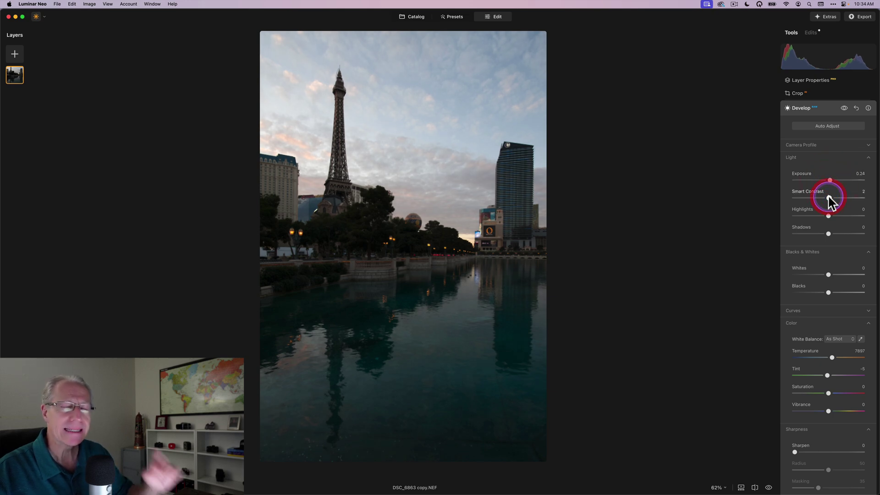
Step: Set Highlights -34, Shadows 19, Smart Contrast 13 and Whites 11
click(829, 215)
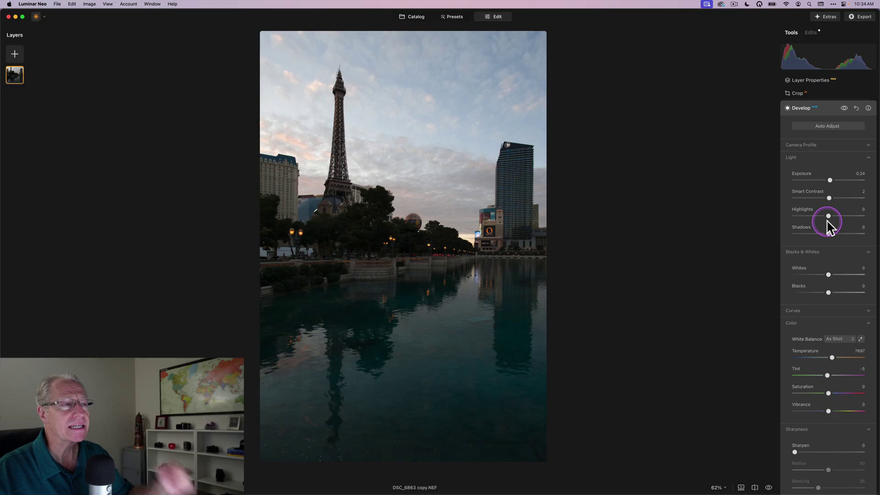
drag(829, 218, 836, 234)
click(829, 234)
drag(830, 202, 833, 200)
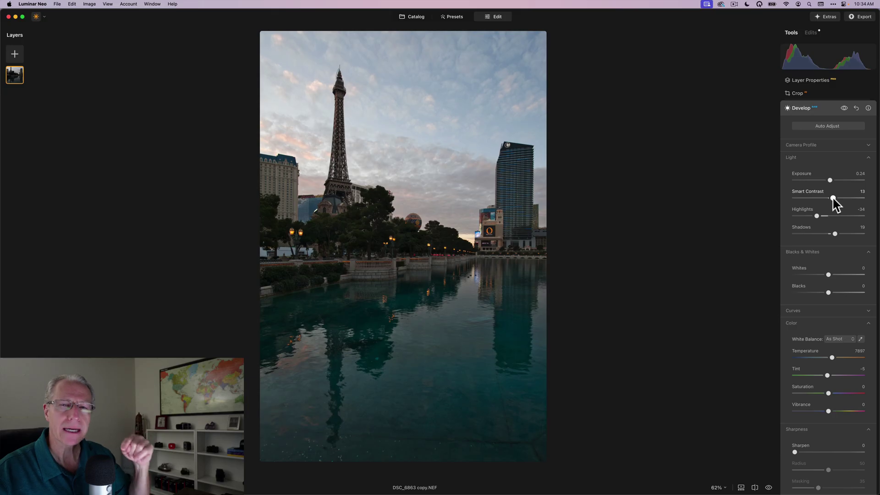
drag(828, 274, 832, 289)
Step: Raise Tint to 11 and Vibrance to 11 in Develop's Color section
scroll(811, 371, down, 5)
scroll(811, 370, down, 2)
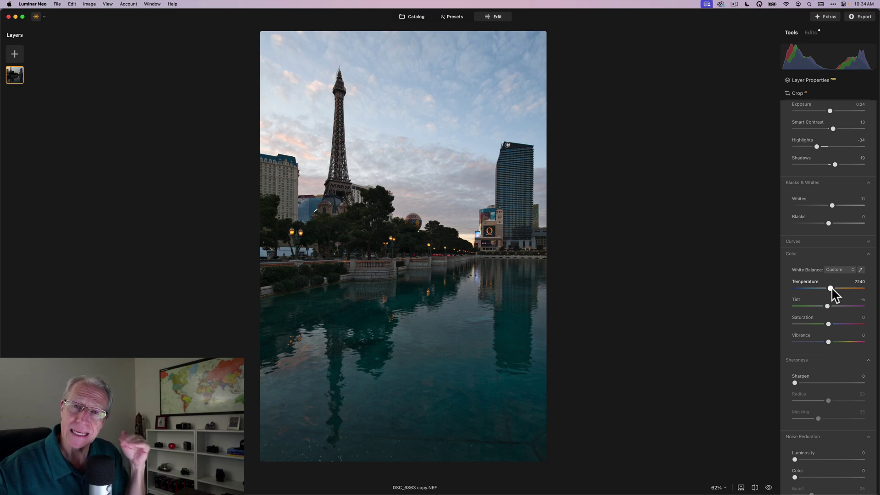
drag(828, 306, 829, 324)
drag(828, 342, 834, 343)
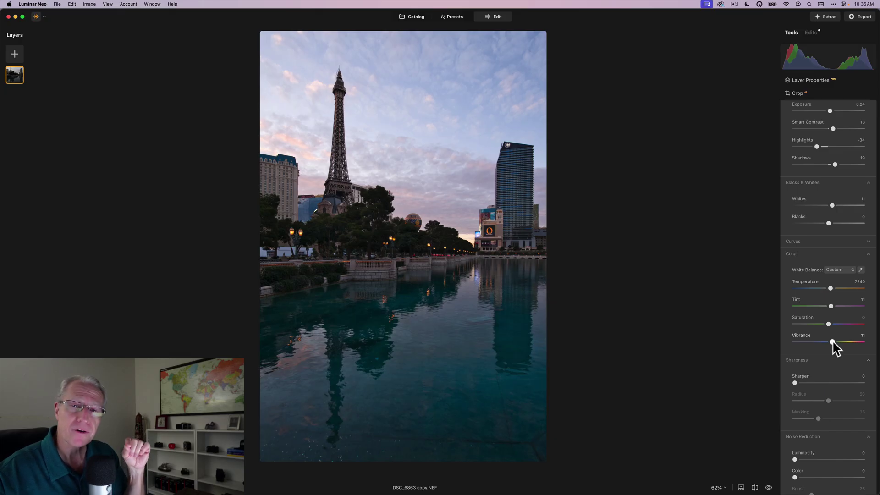
Step: Set Sharpen to 17 and collapse the Optics and Transform sections
drag(797, 382, 810, 387)
scroll(809, 386, down, 3)
click(809, 393)
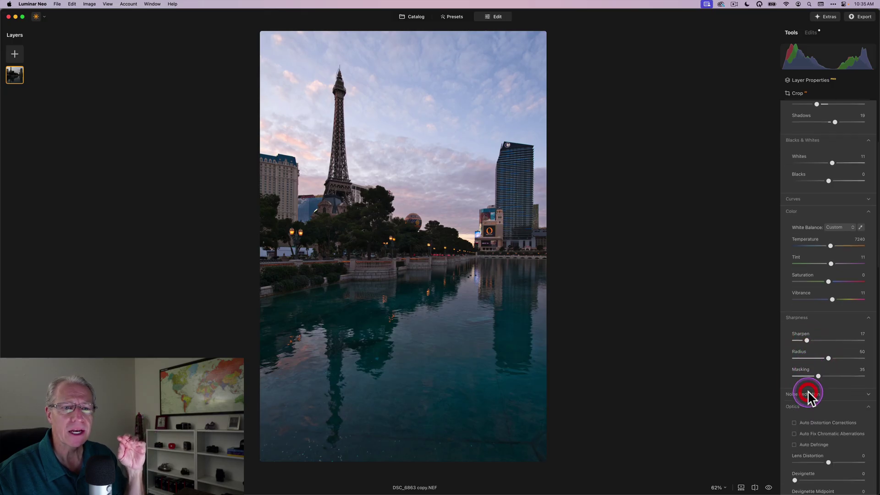
click(796, 376)
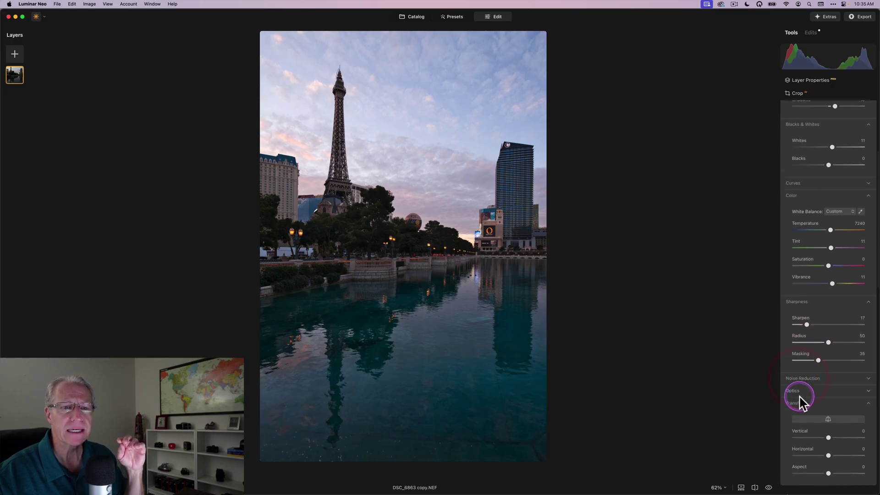
click(799, 404)
scroll(799, 338, up, 6)
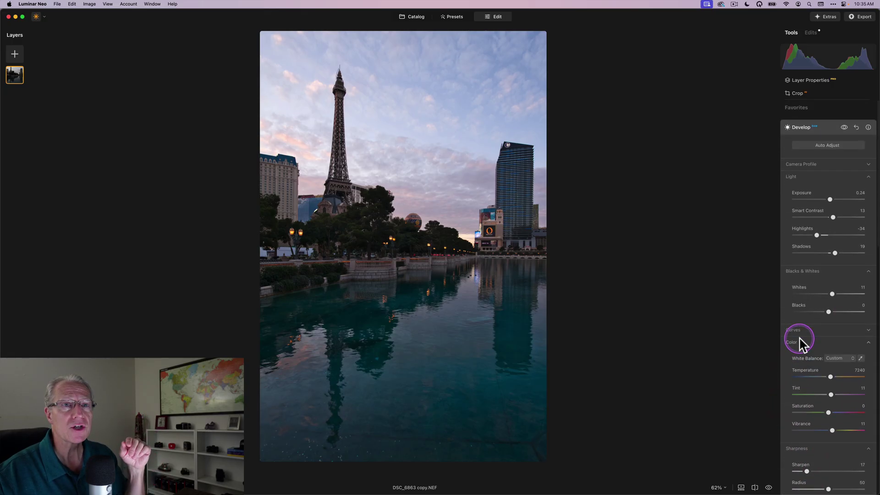
Step: Compare the photo with Develop edits off and on, collapse Develop, then open Supercontrast
click(845, 127)
click(845, 127)
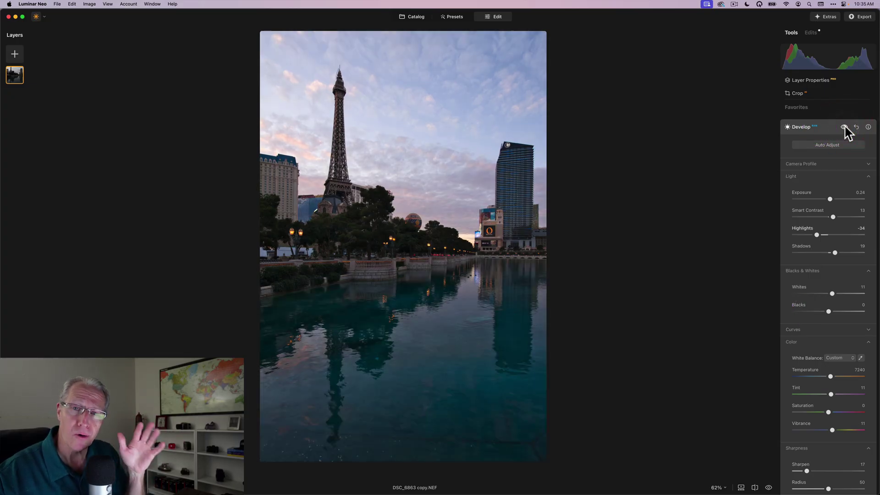
click(820, 127)
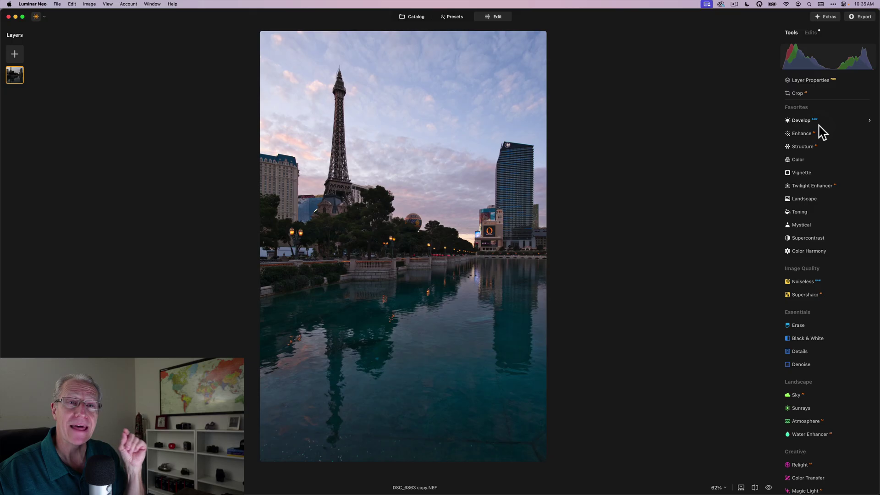
click(811, 237)
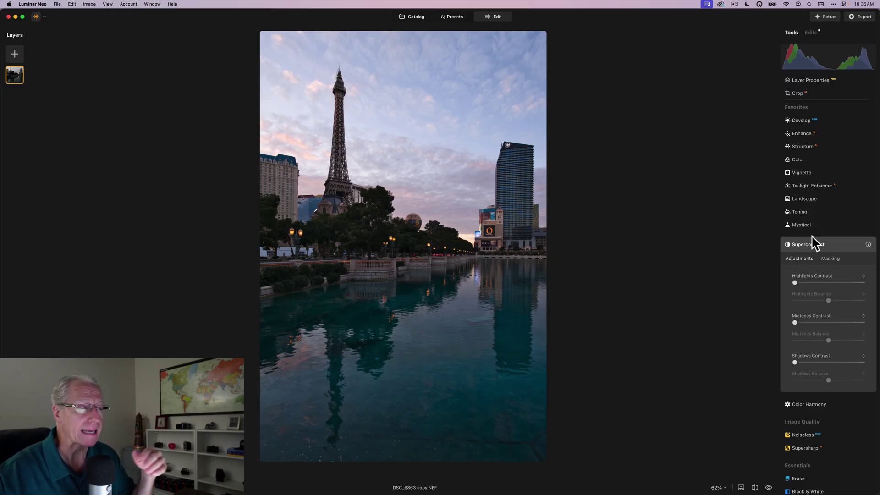
Step: Set Highlights, Midtones and Shadows Contrast to 25, 24 and 27, comparing before and after
scroll(812, 236, down, 3)
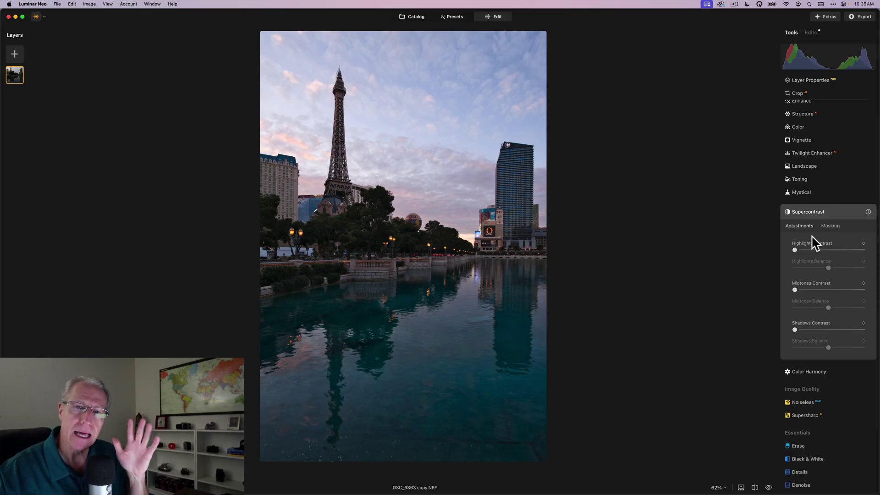
drag(795, 250, 812, 250)
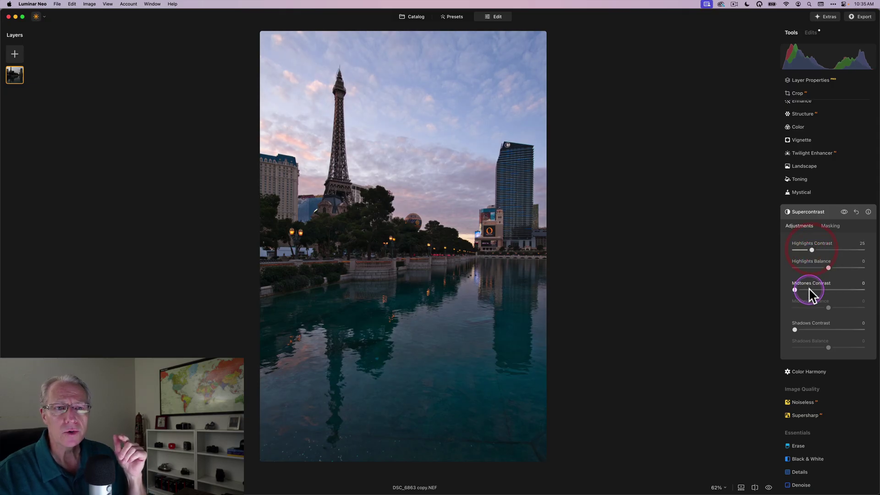
drag(810, 291, 811, 292)
drag(795, 330, 813, 333)
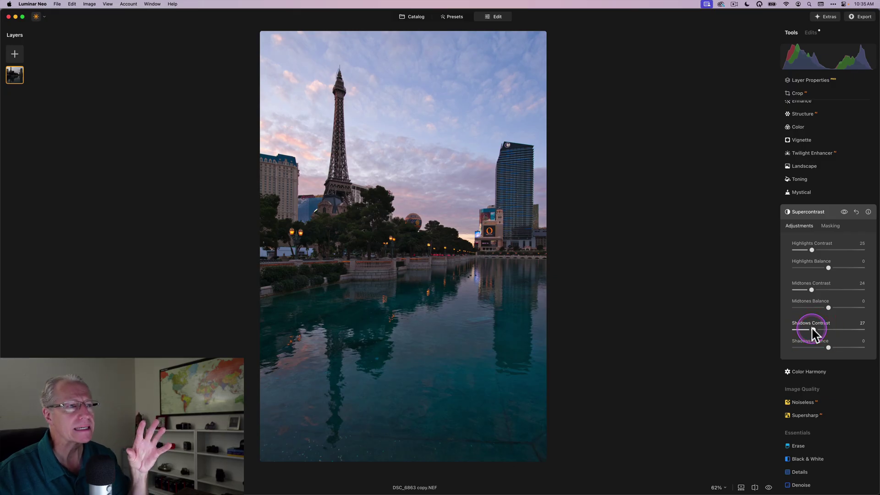
click(844, 211)
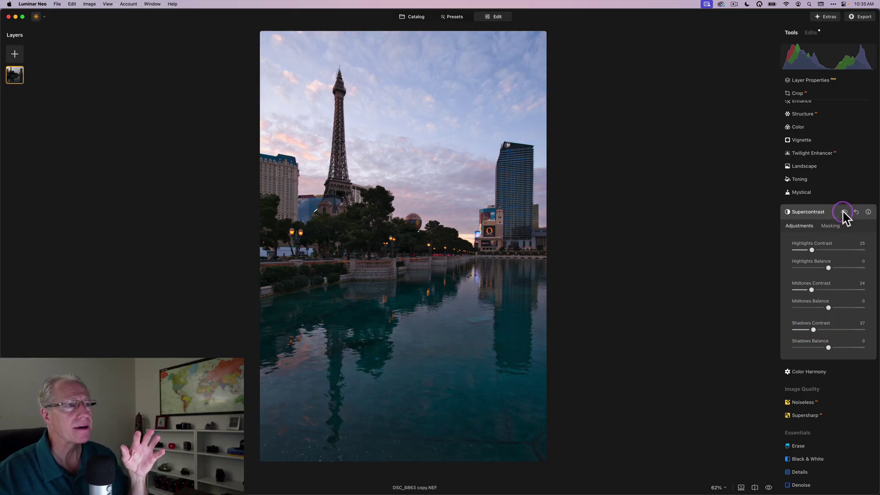
click(844, 212)
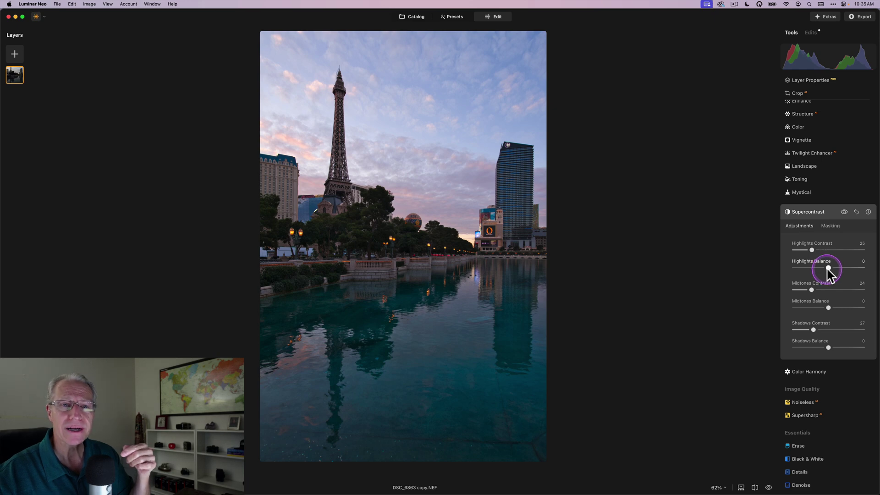
Step: Set Highlights Balance -21, Midtones Balance -33 and Shadows Balance 11
drag(828, 266, 820, 269)
click(828, 308)
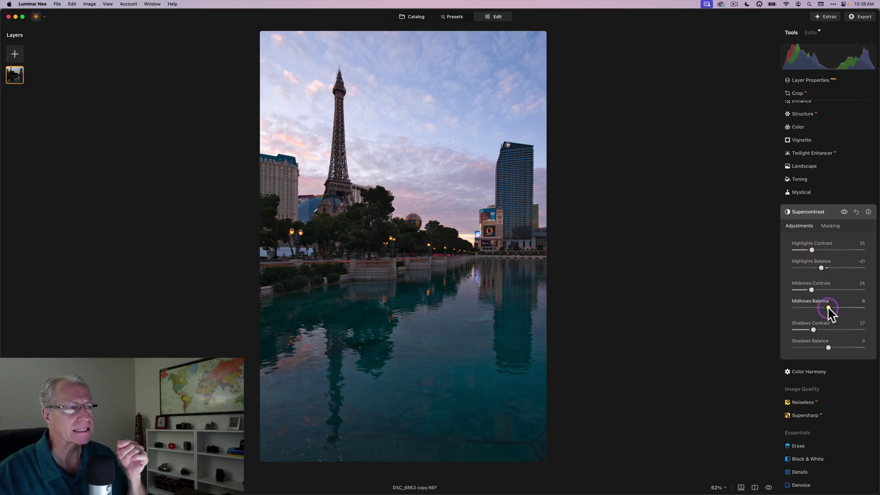
drag(829, 308, 818, 310)
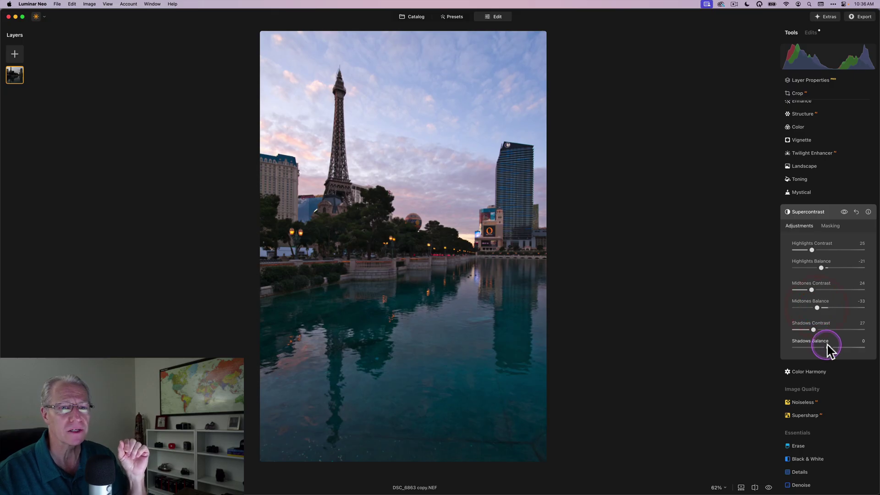
drag(829, 348, 834, 348)
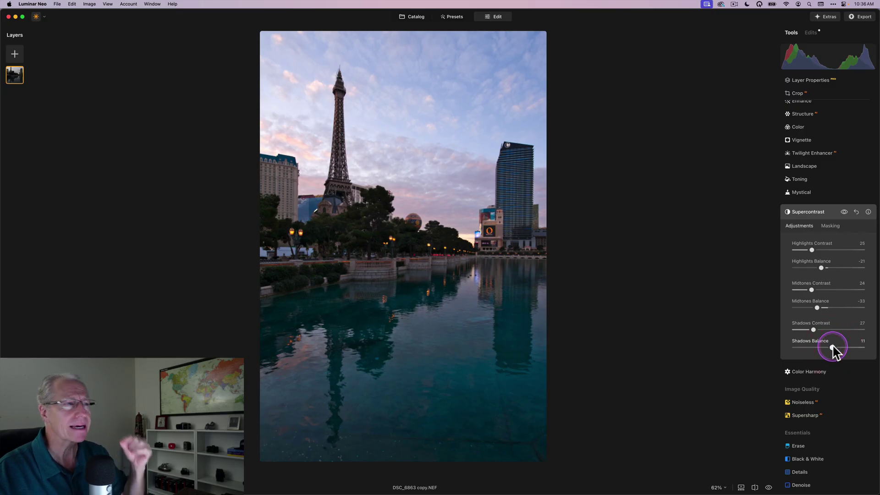
Step: Compare Supercontrast off and on, then set Highlights Balance -24 and Midtones Balance -69
click(844, 212)
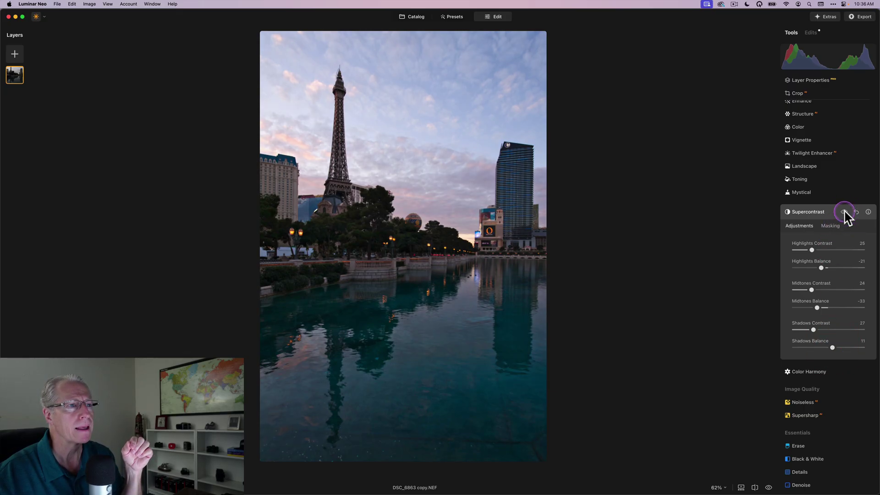
click(844, 211)
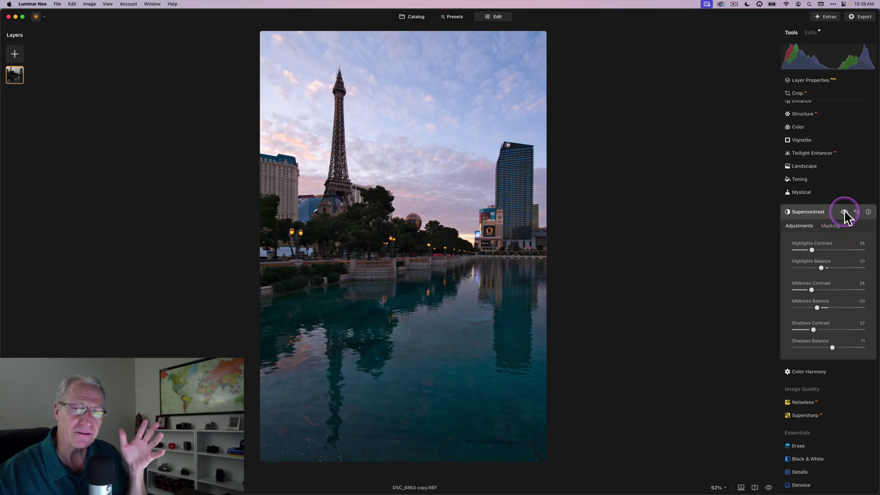
click(821, 268)
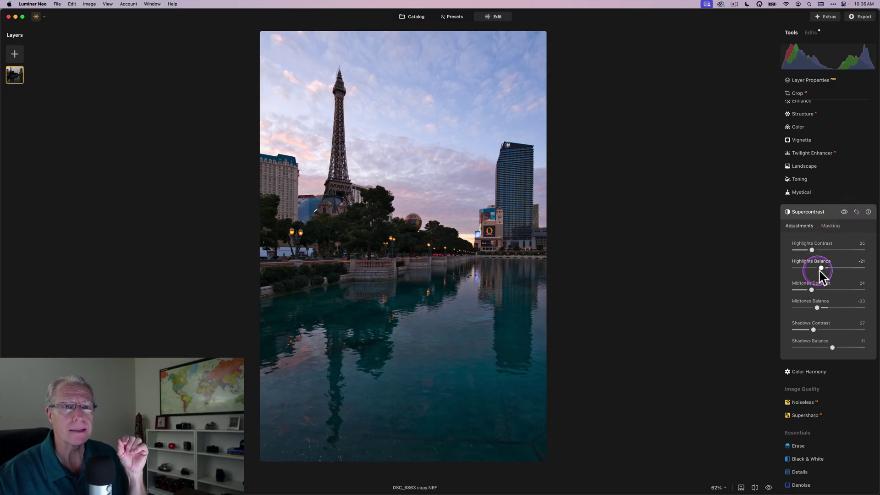
mouse_move(821, 268)
mouse_down()
mouse_move(802, 270)
mouse_move(821, 271)
mouse_up()
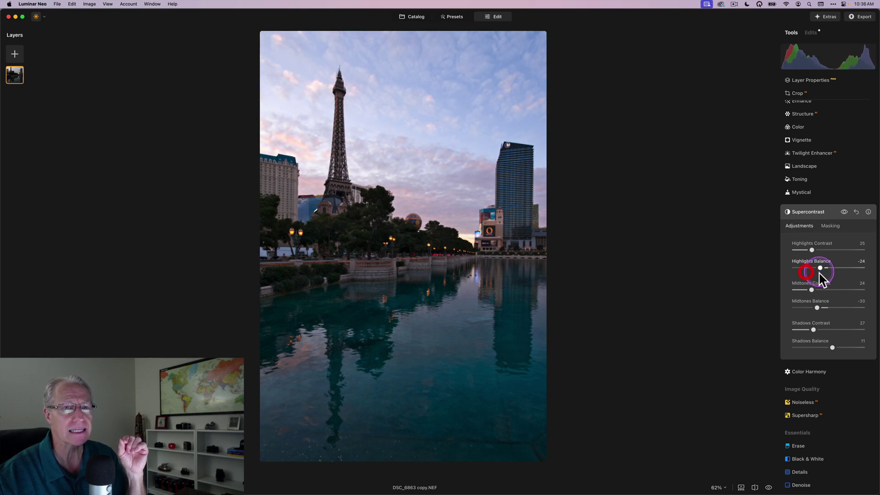
click(818, 307)
mouse_move(818, 308)
mouse_down()
mouse_move(802, 308)
mouse_move(826, 307)
mouse_move(806, 305)
mouse_up()
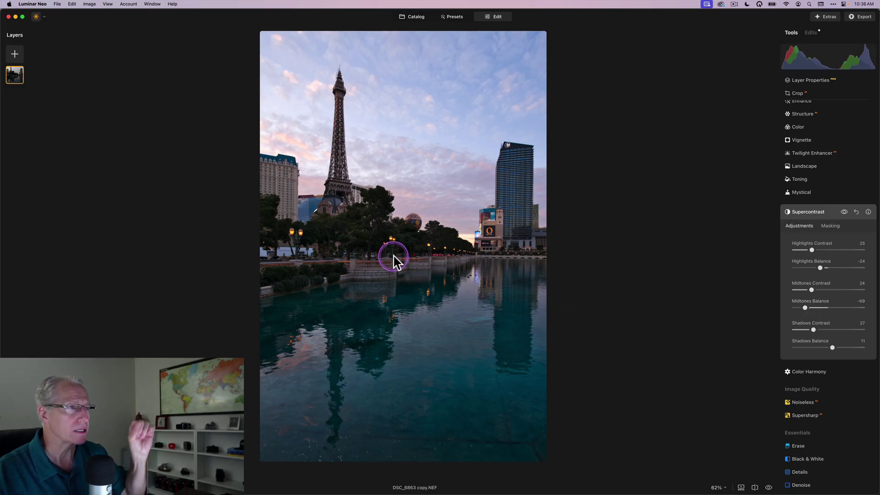
Step: Set Shadows Contrast 22 and Shadows Balance 9, compare, and collapse Supercontrast
drag(834, 348, 809, 330)
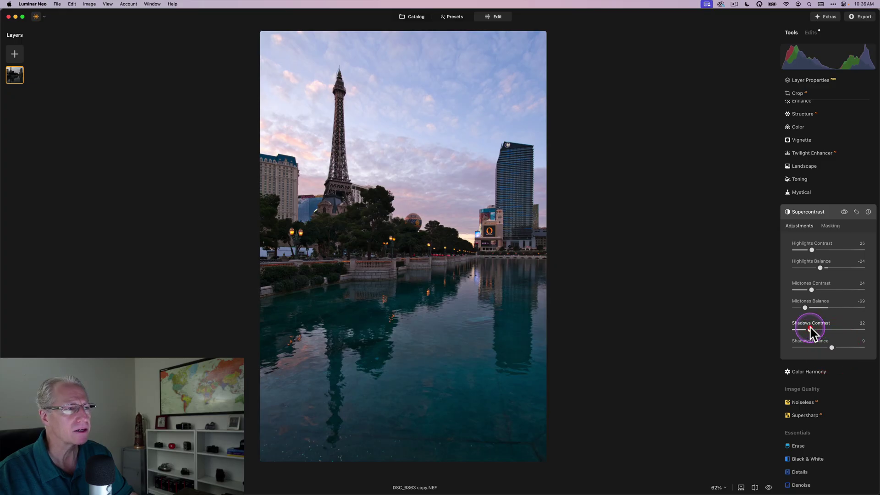
click(844, 213)
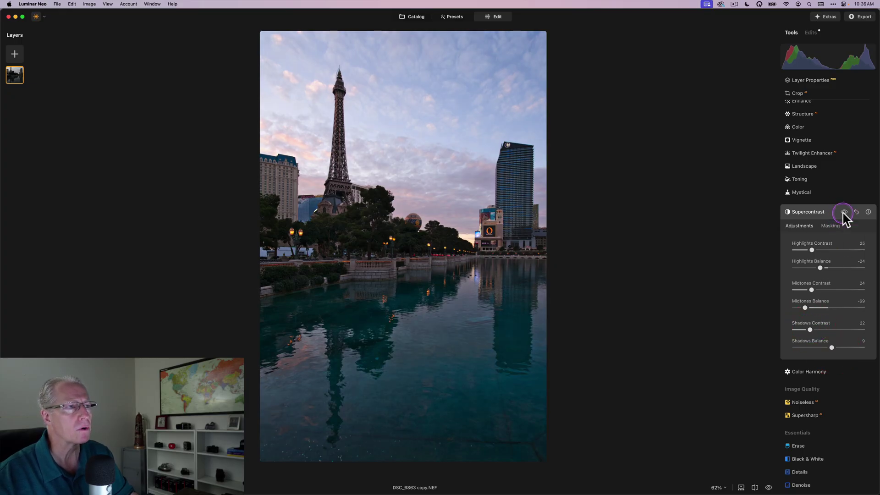
click(844, 213)
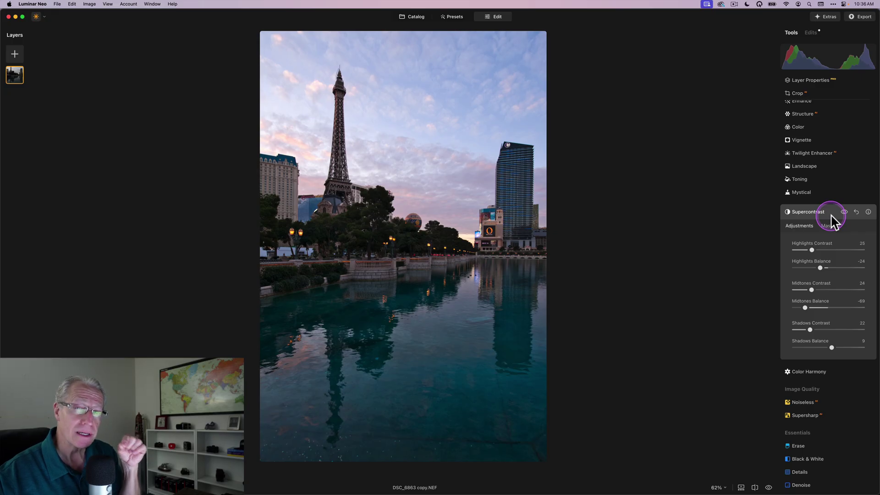
click(832, 214)
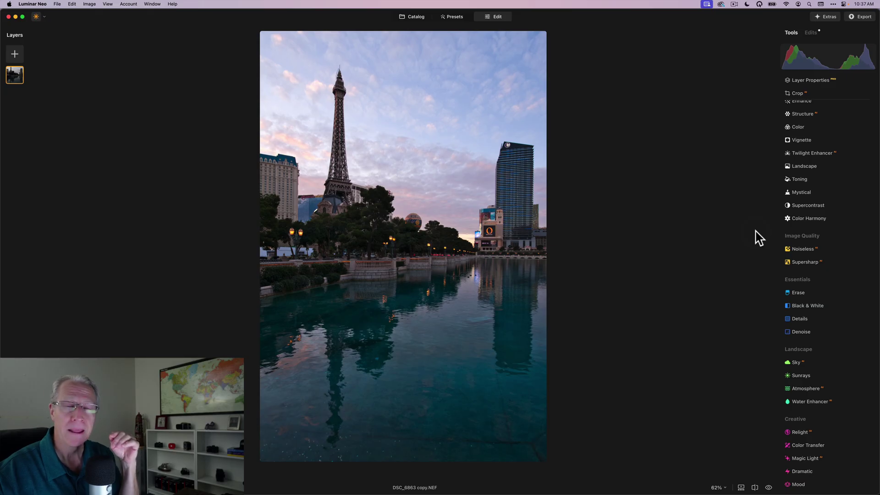
Step: Open Color Harmony and set Brilliance and Warmth both to 7
click(815, 219)
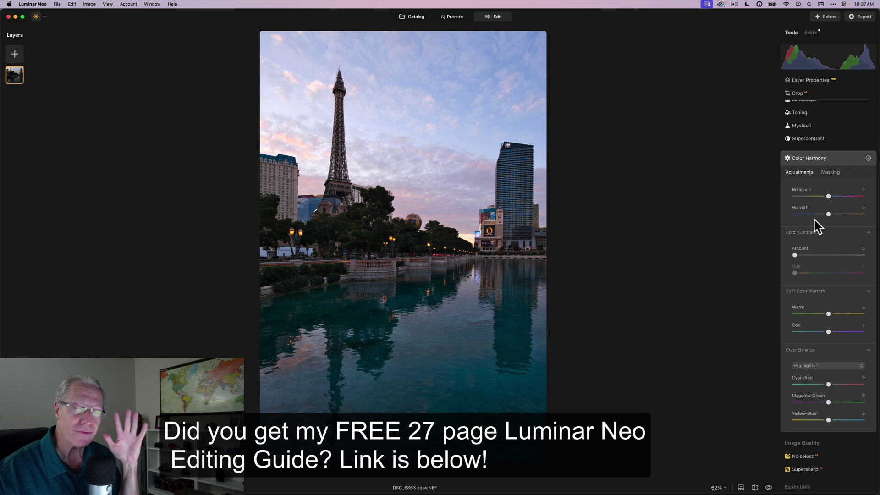
mouse_move(831, 268)
mouse_down()
mouse_move(833, 279)
mouse_move(844, 208)
mouse_move(823, 367)
mouse_move(846, 303)
mouse_move(855, 207)
mouse_move(832, 202)
mouse_up()
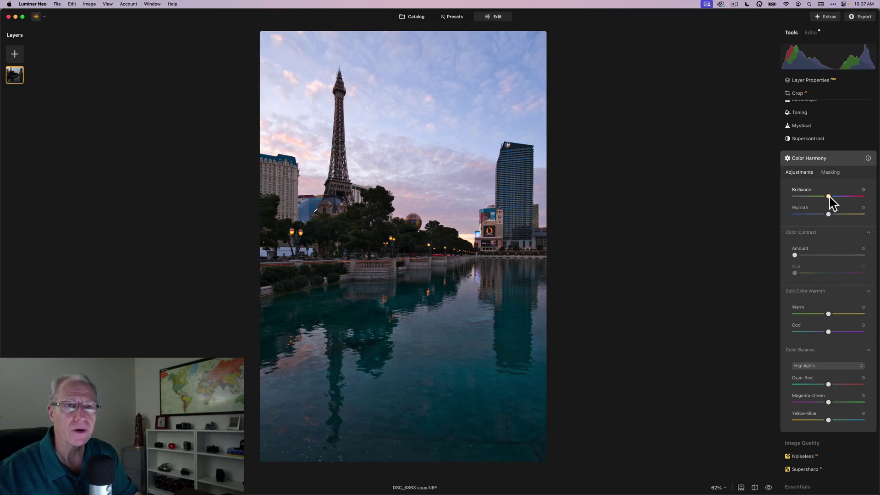
click(829, 196)
drag(830, 197, 832, 216)
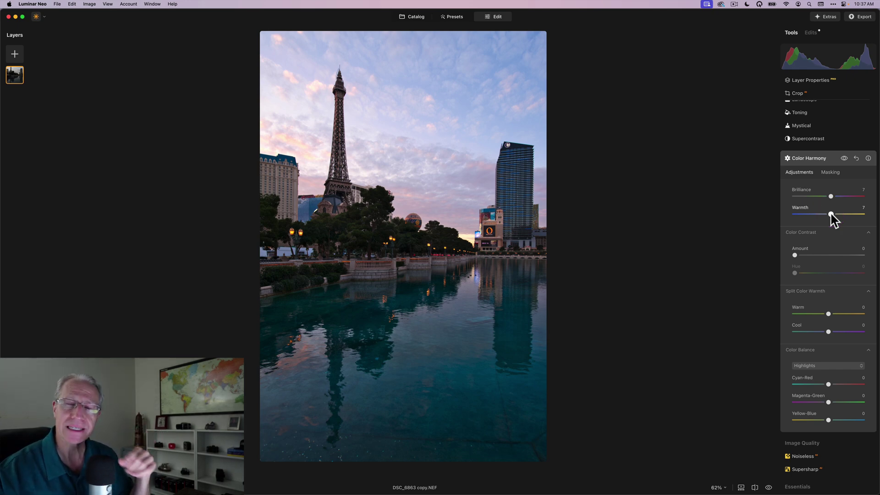
scroll(831, 214, down, 3)
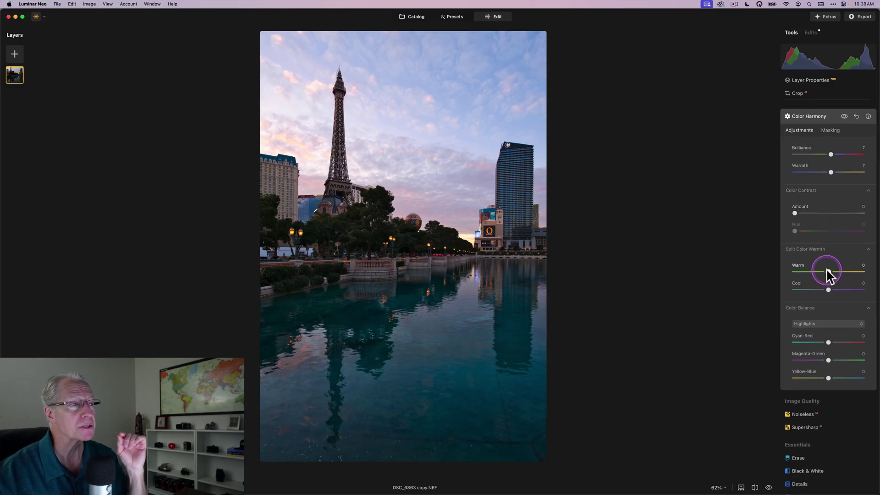
Step: Set Split Color Warmth to Warm 24 and Cool -11
drag(827, 270, 824, 290)
click(829, 290)
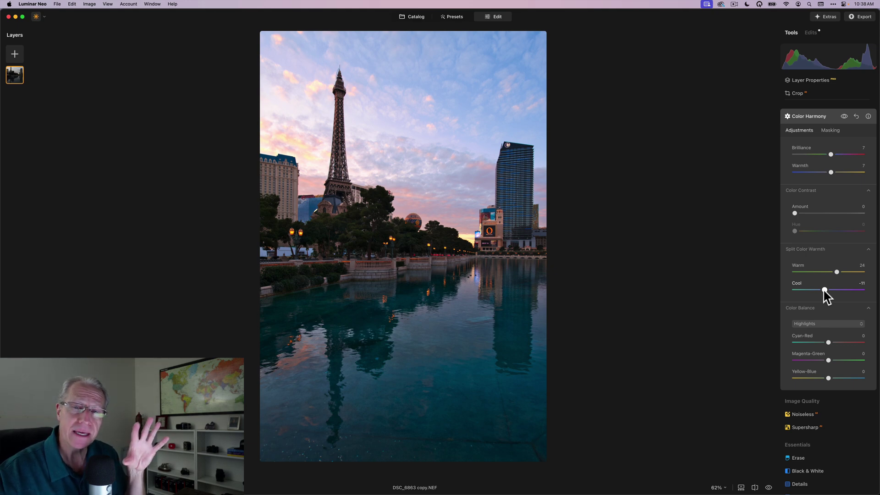
scroll(827, 314, down, 3)
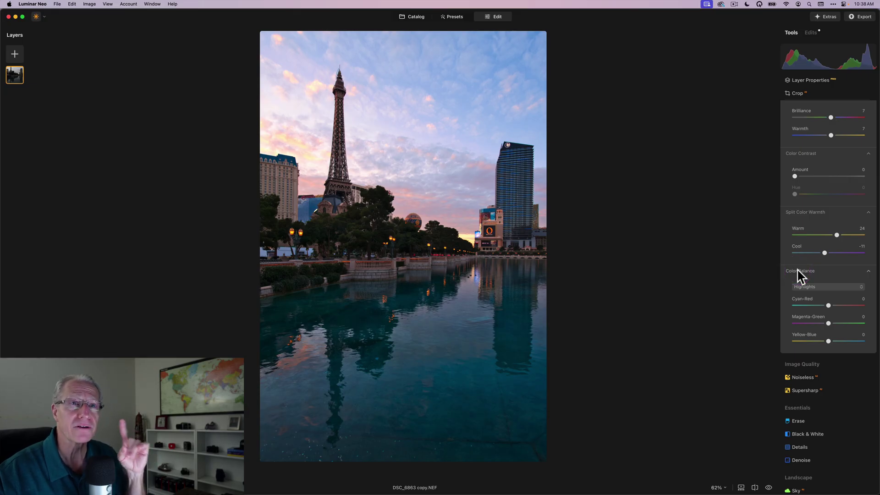
scroll(800, 276, up, 2)
click(838, 271)
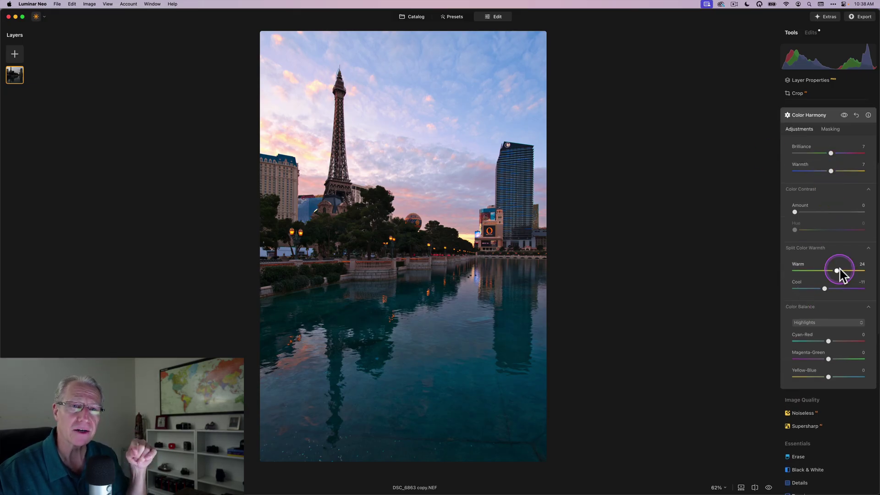
scroll(842, 273, down, 1)
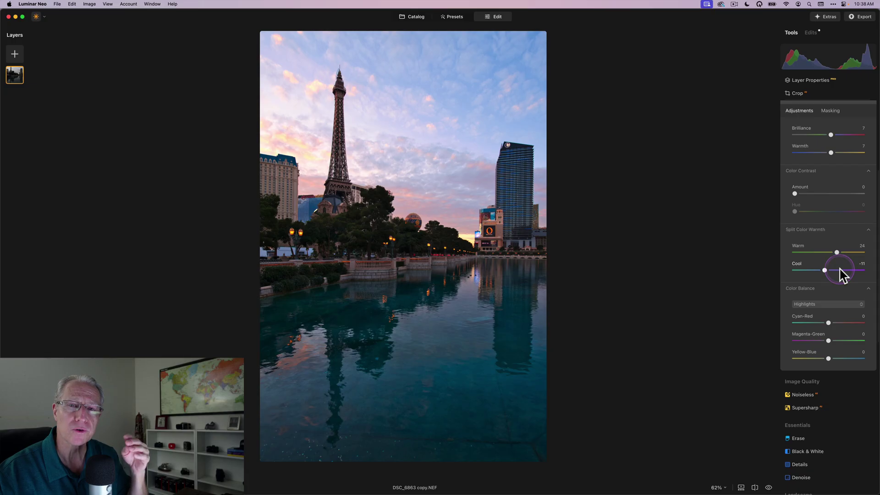
scroll(842, 274, down, 2)
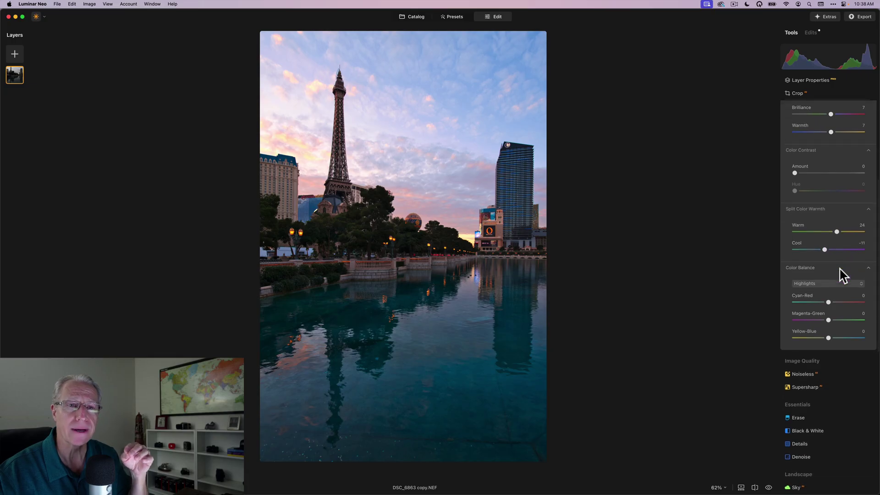
Step: With Highlights selected in Color Balance, set Cyan-Red 15 and Magenta-Green -4
click(815, 276)
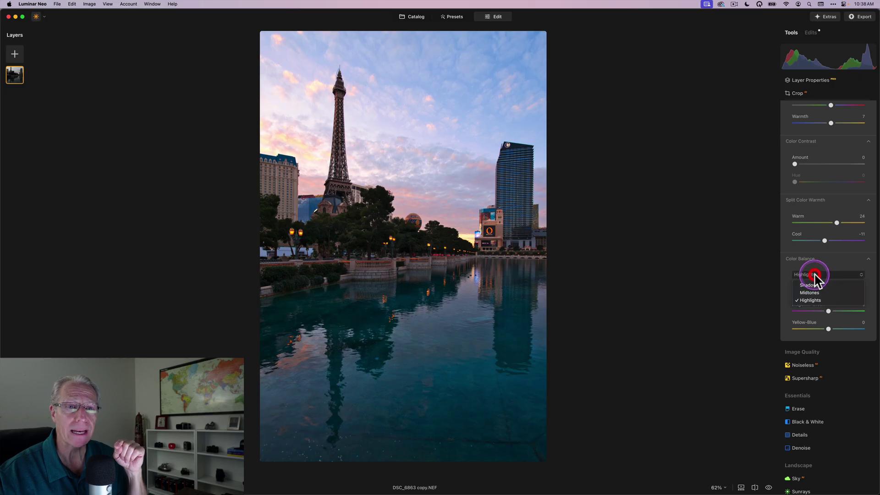
click(813, 300)
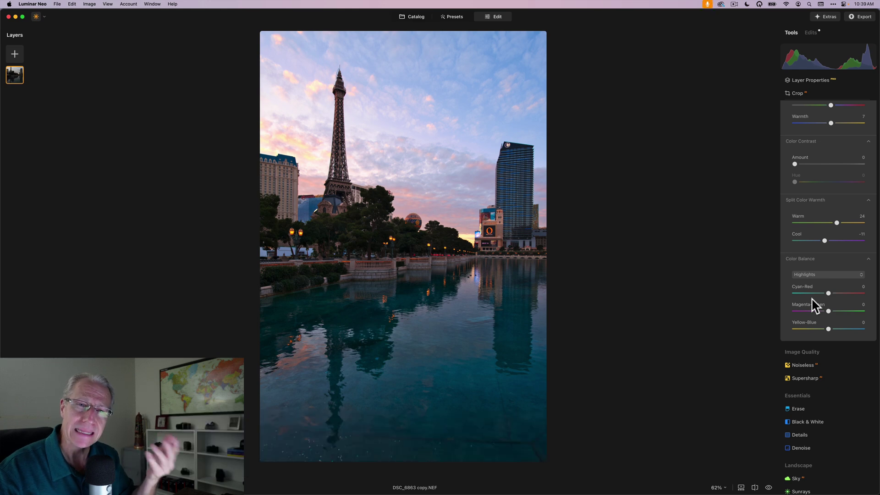
click(836, 223)
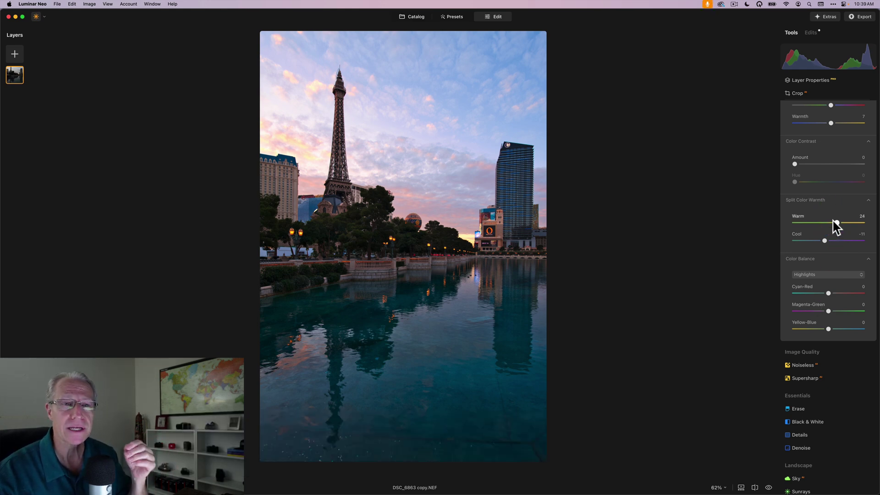
click(829, 293)
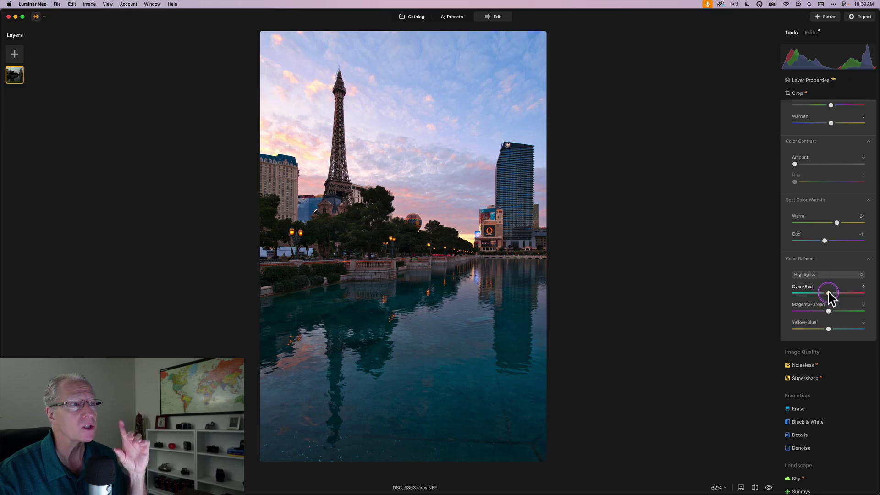
drag(829, 294, 828, 310)
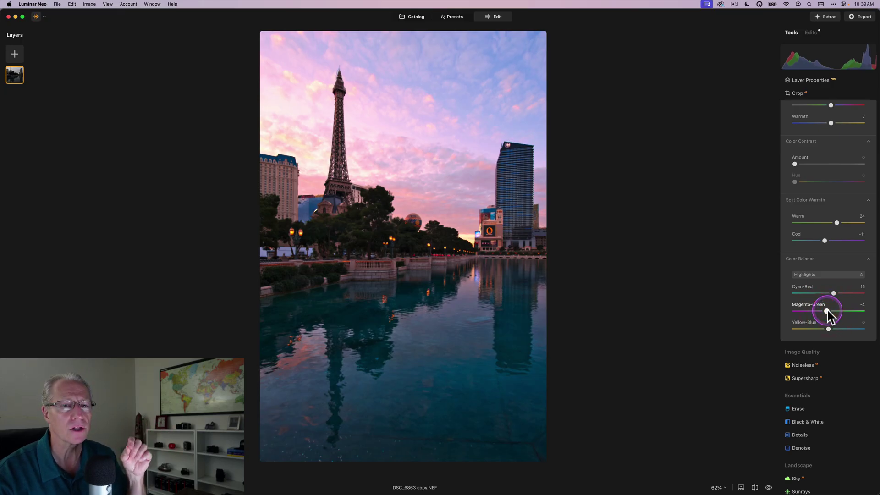
Step: Set Color Balance midtones Cyan-Red to 4 and shadows Yellow-Blue to 7
click(828, 276)
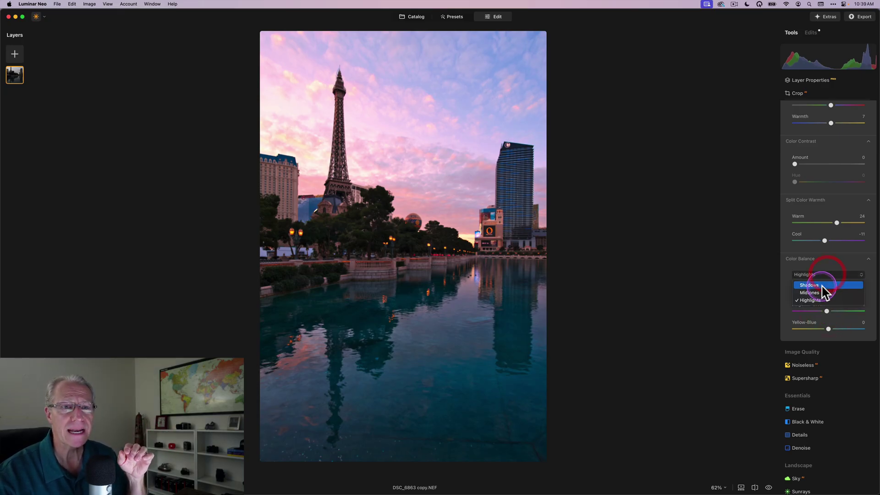
click(825, 294)
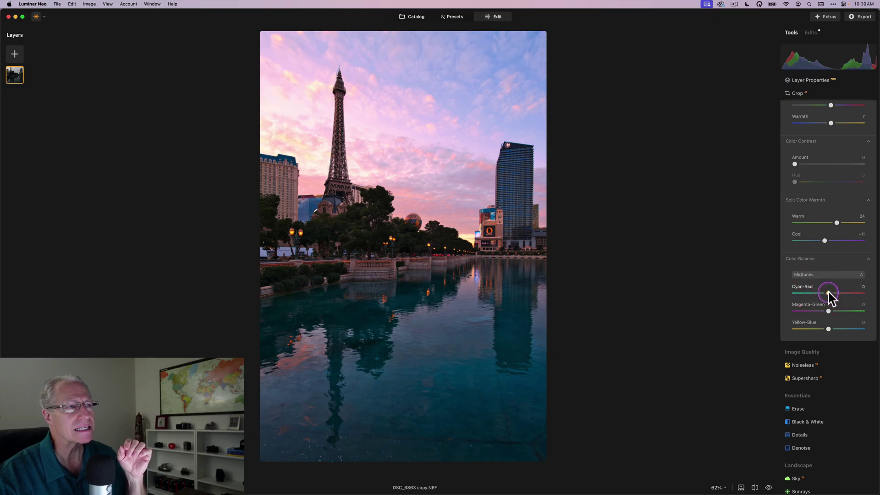
drag(829, 293, 832, 293)
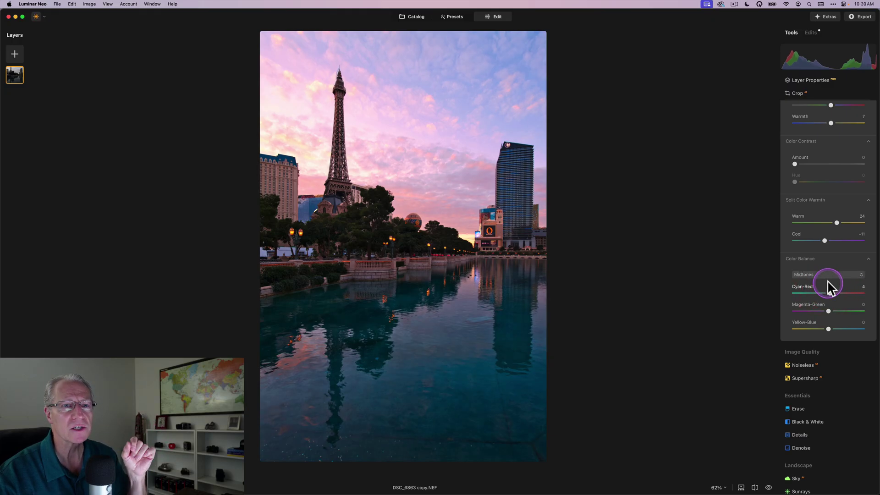
click(825, 275)
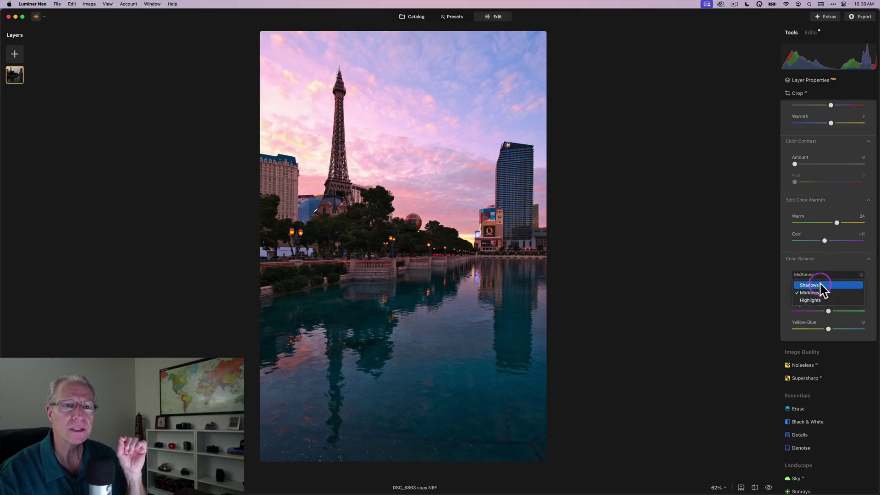
click(822, 286)
click(828, 330)
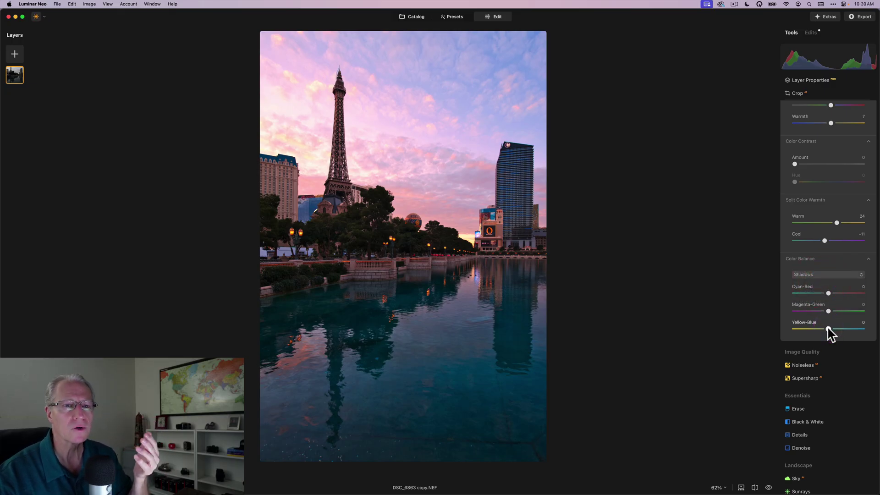
drag(828, 328, 832, 326)
Step: Compare Color Harmony off and on, then close its settings
scroll(839, 262, up, 5)
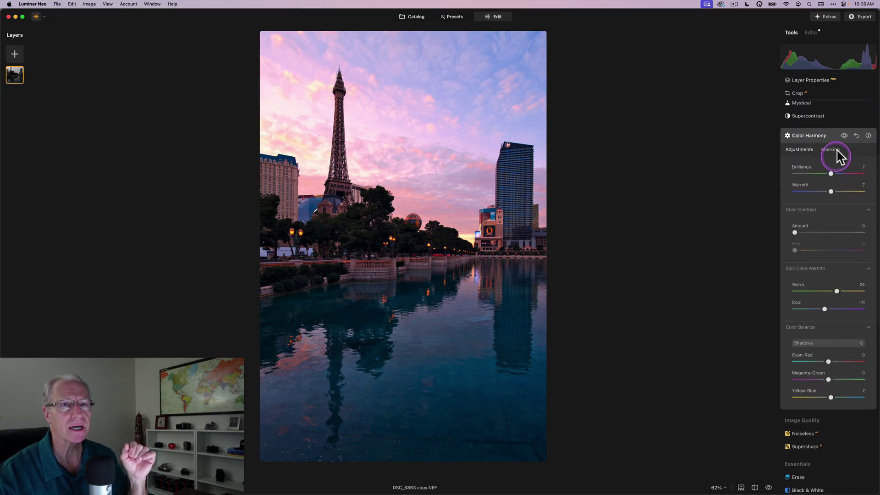
click(844, 136)
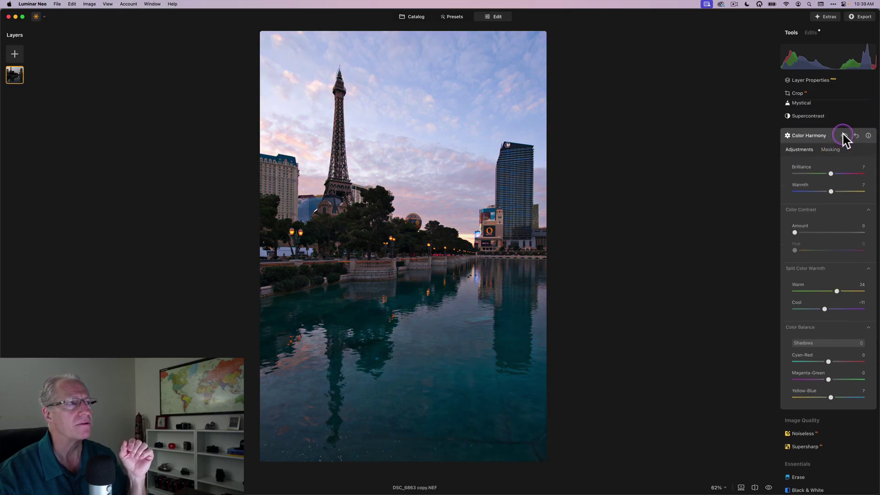
click(844, 135)
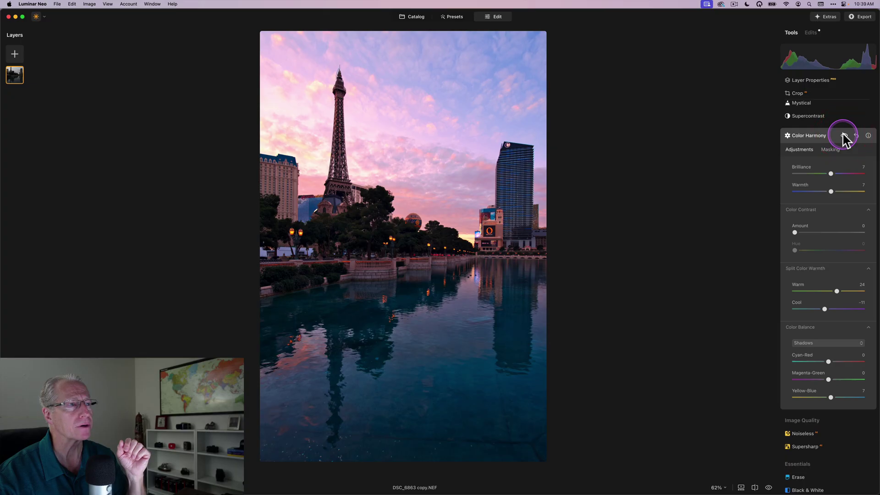
click(734, 178)
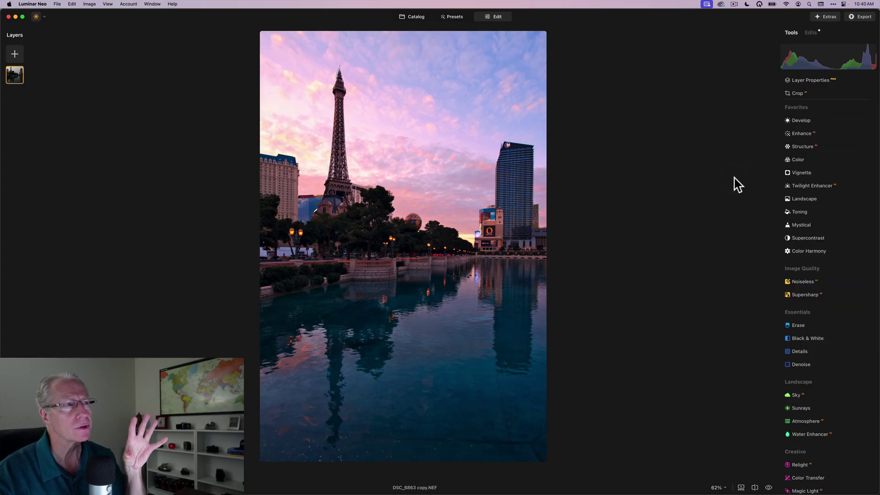
Step: In the Edits list, lower Develop Highlights further, then reopen Supercontrast and Color Harmony to review
click(811, 32)
click(802, 229)
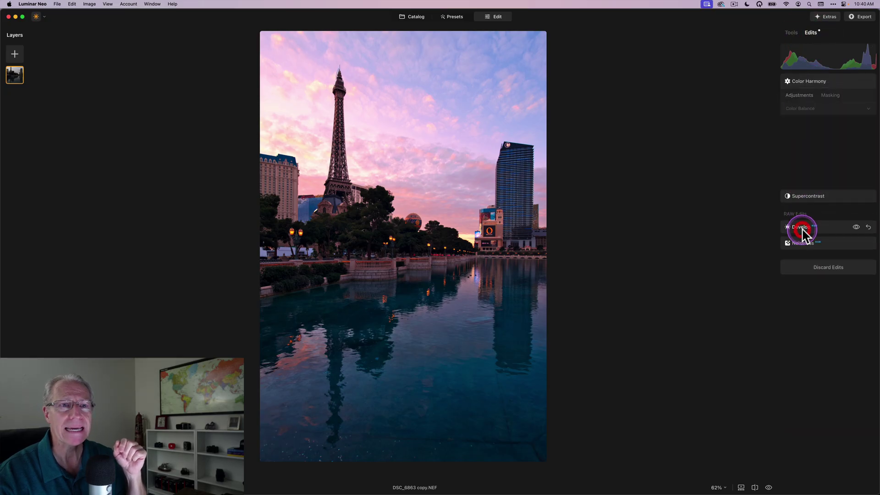
drag(816, 262, 805, 261)
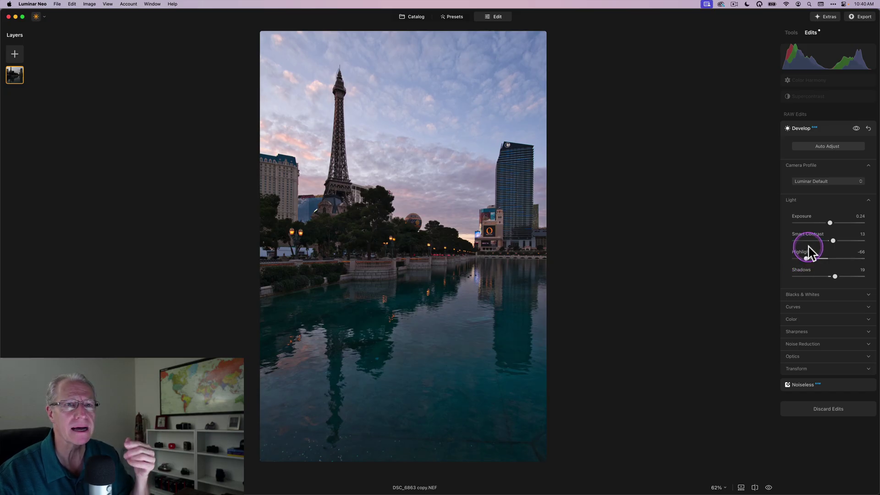
click(809, 98)
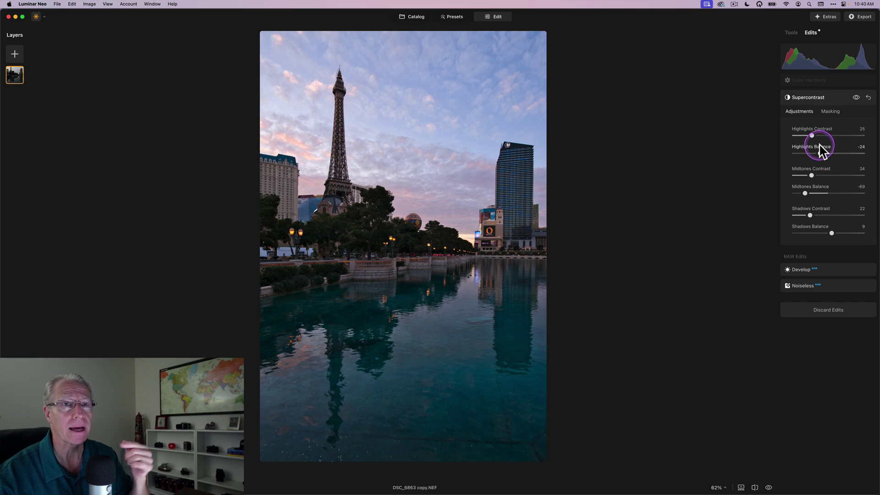
click(792, 82)
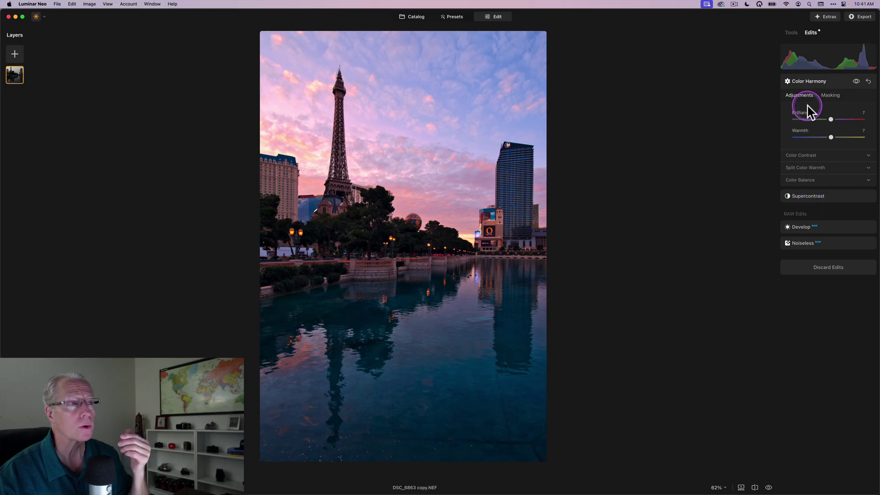
Step: Return to the Tools list and compare the original and the edited photo twice with backslash
click(792, 33)
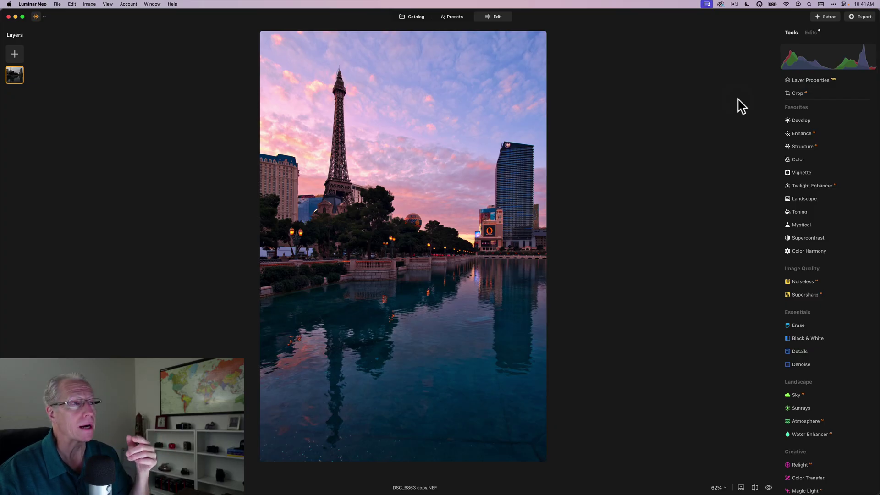
key(backslash)
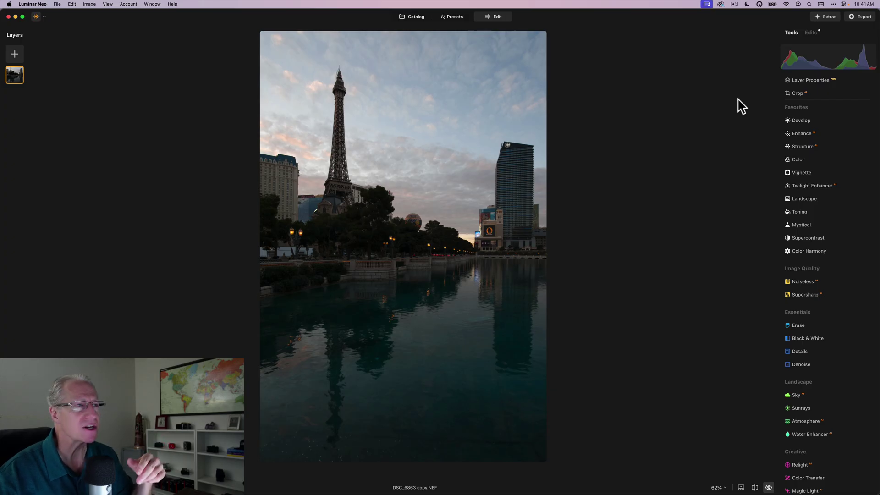
key(backslash)
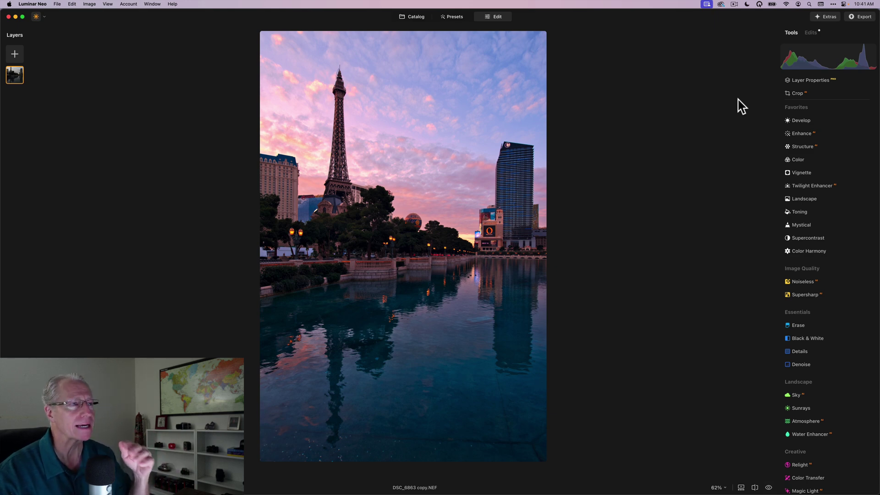
key(backslash)
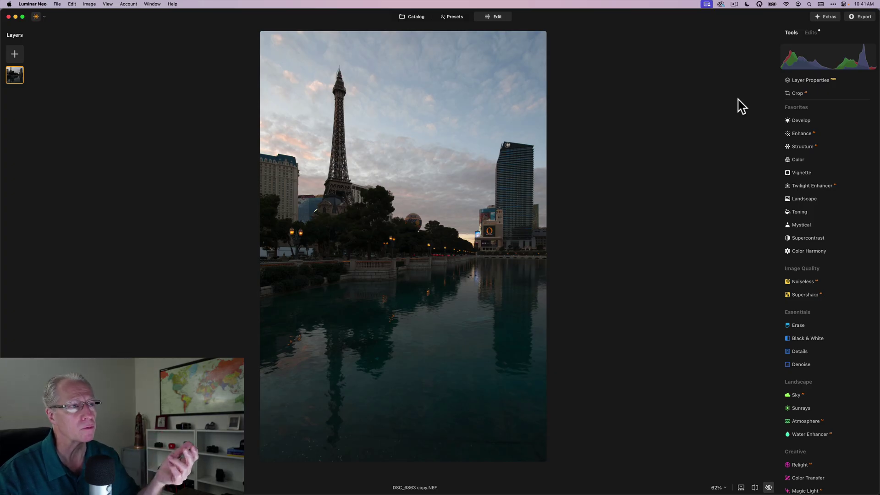
key(backslash)
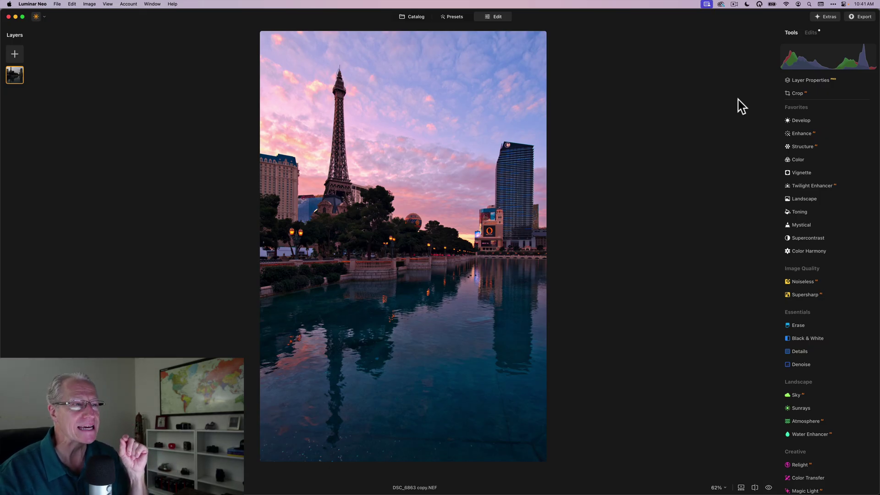
Step: Raise Enhance Accent to 23, preview with Enhance off and on, then collapse Enhance
click(803, 134)
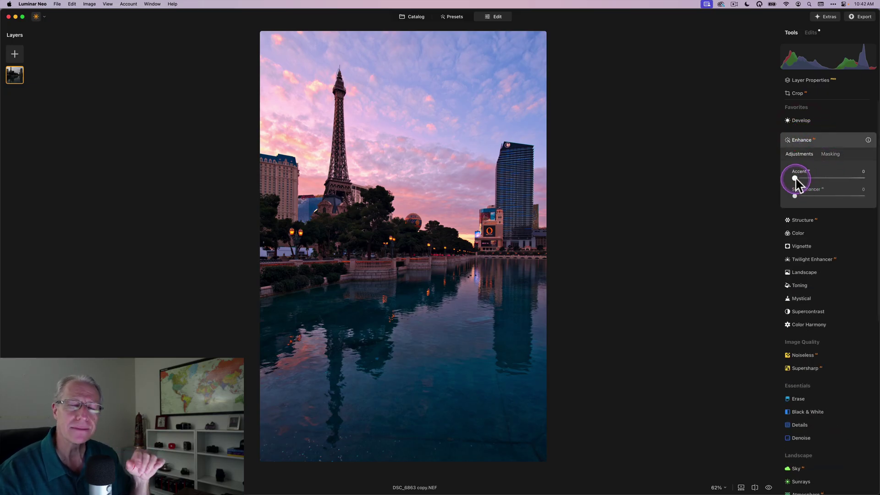
drag(796, 180, 814, 181)
click(844, 141)
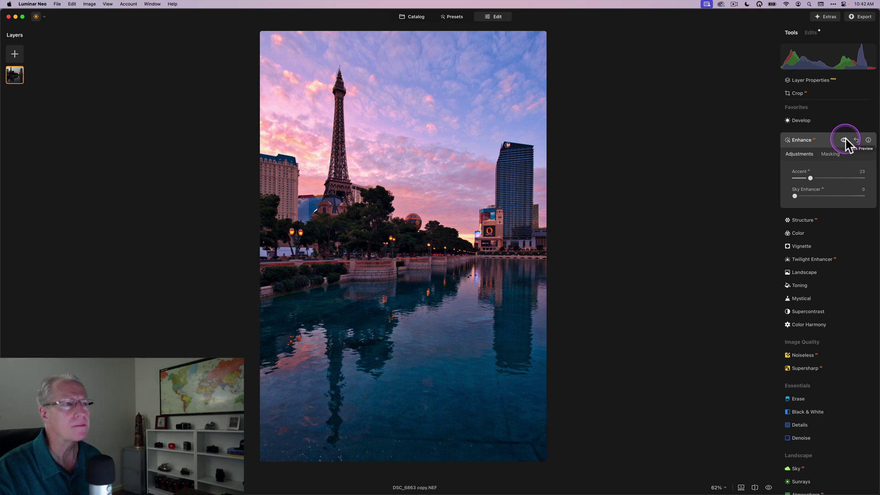
click(846, 139)
click(846, 140)
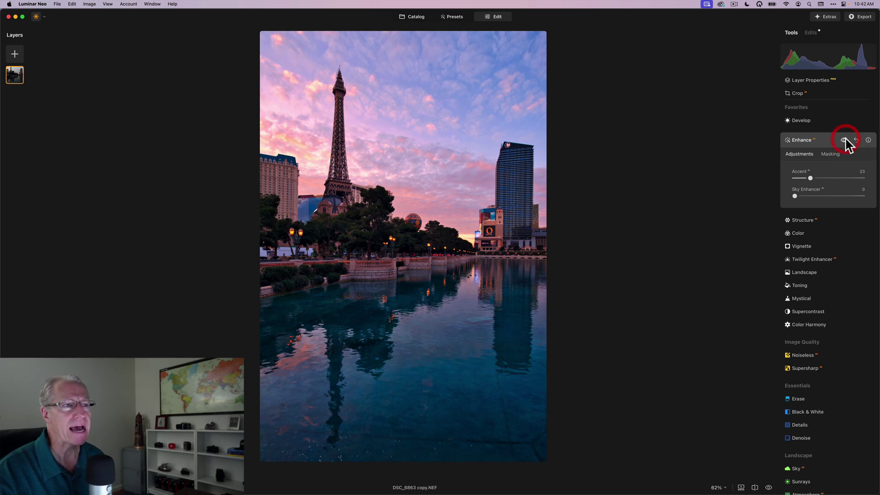
click(830, 140)
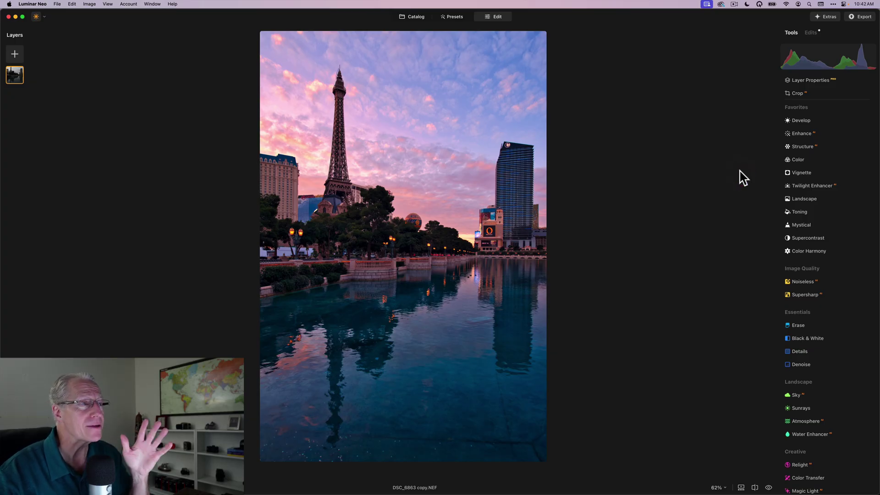
key(backslash)
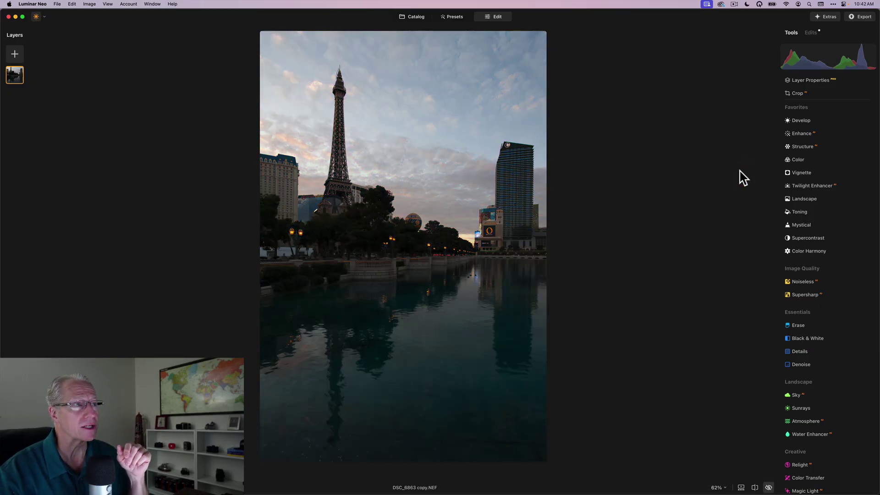
key(backslash)
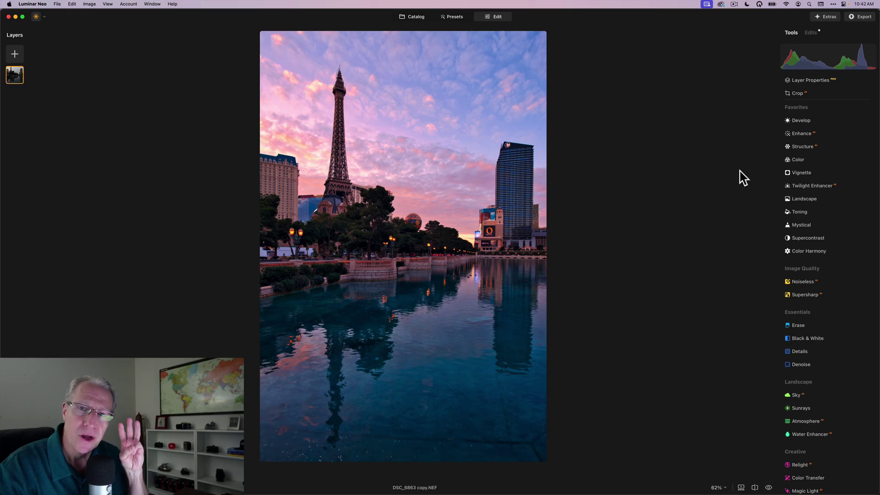